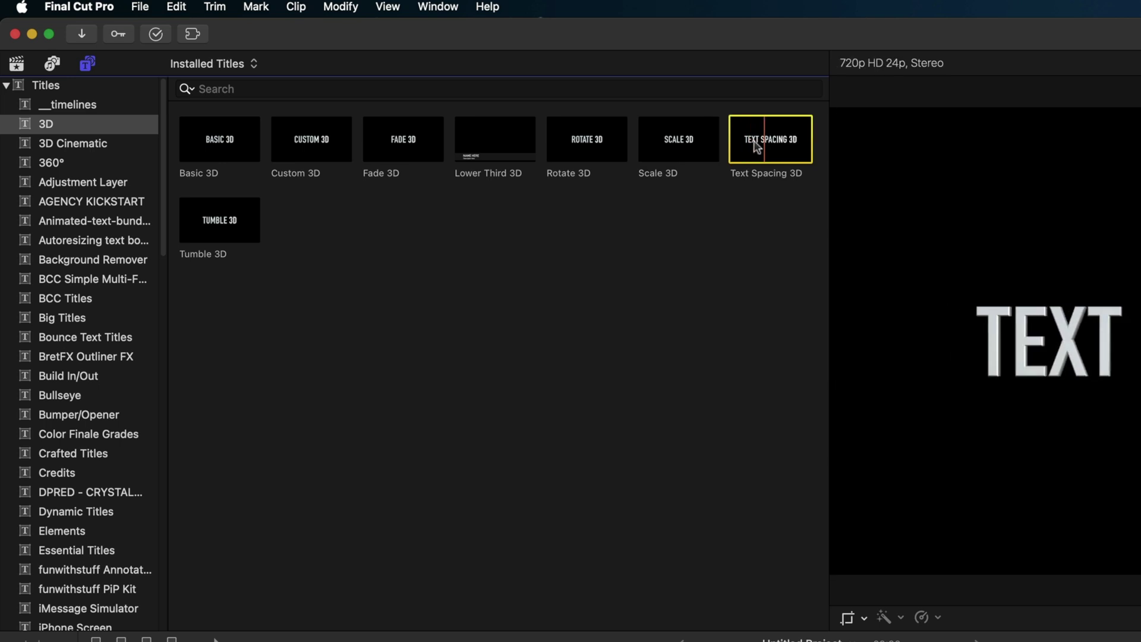
# Append the Text Spacing 3D title to the empty timeline and scrub back to its start
pyautogui.press('e')
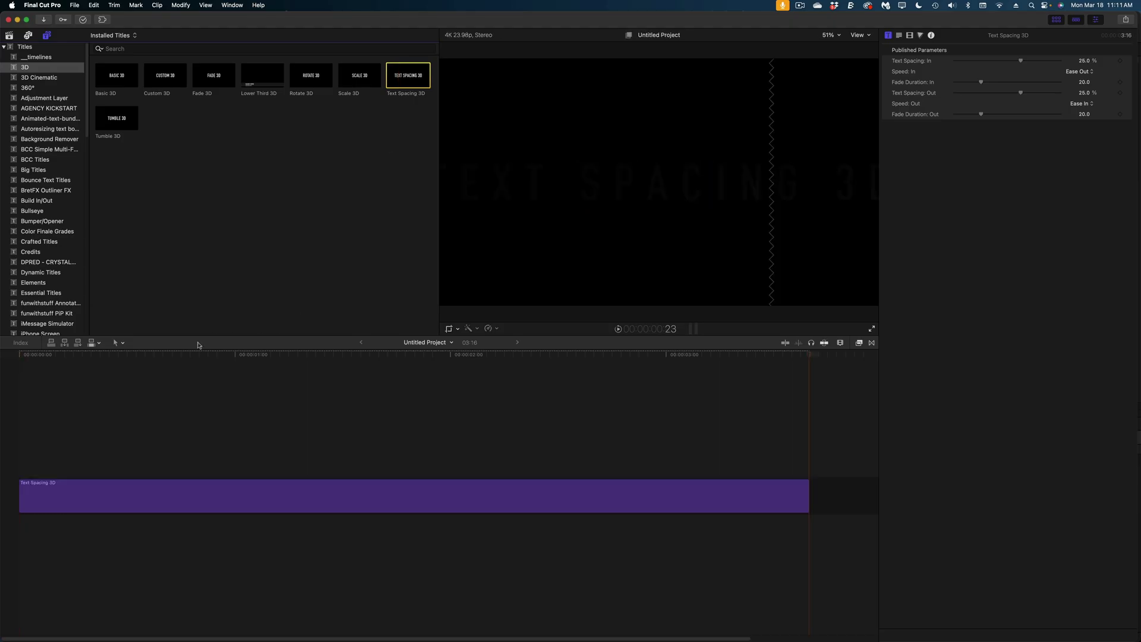
pyautogui.moveTo(198, 357); pyautogui.dragTo(199, 384)
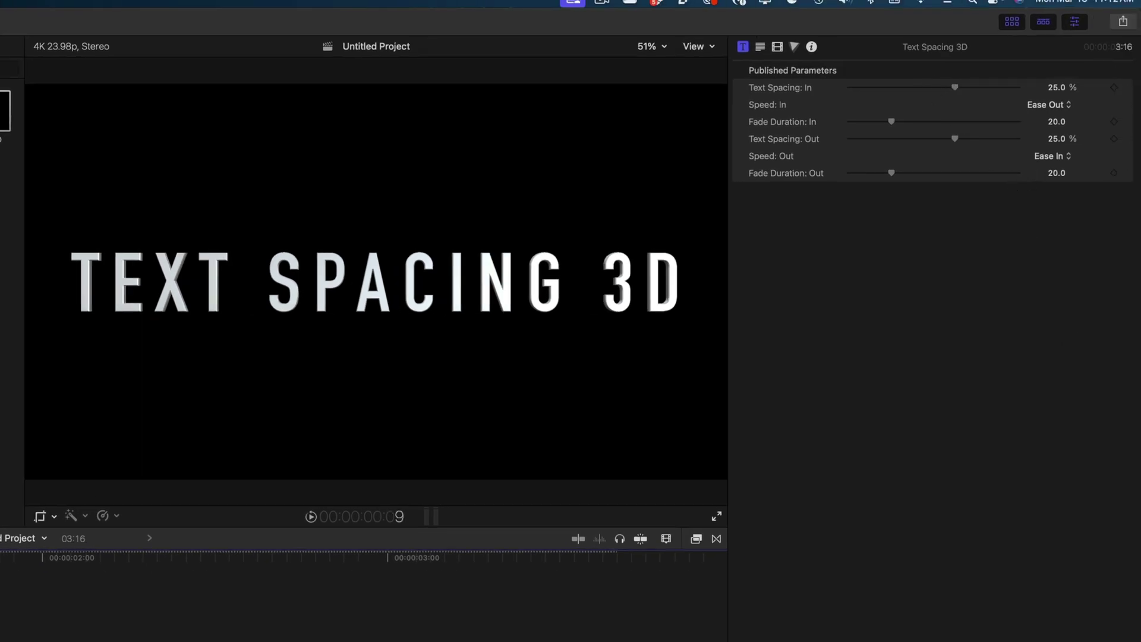
# Widen Text Spacing: In to 88.71% with Accelerate easing, then replay from the start
pyautogui.moveTo(955, 88); pyautogui.dragTo(1008, 92)
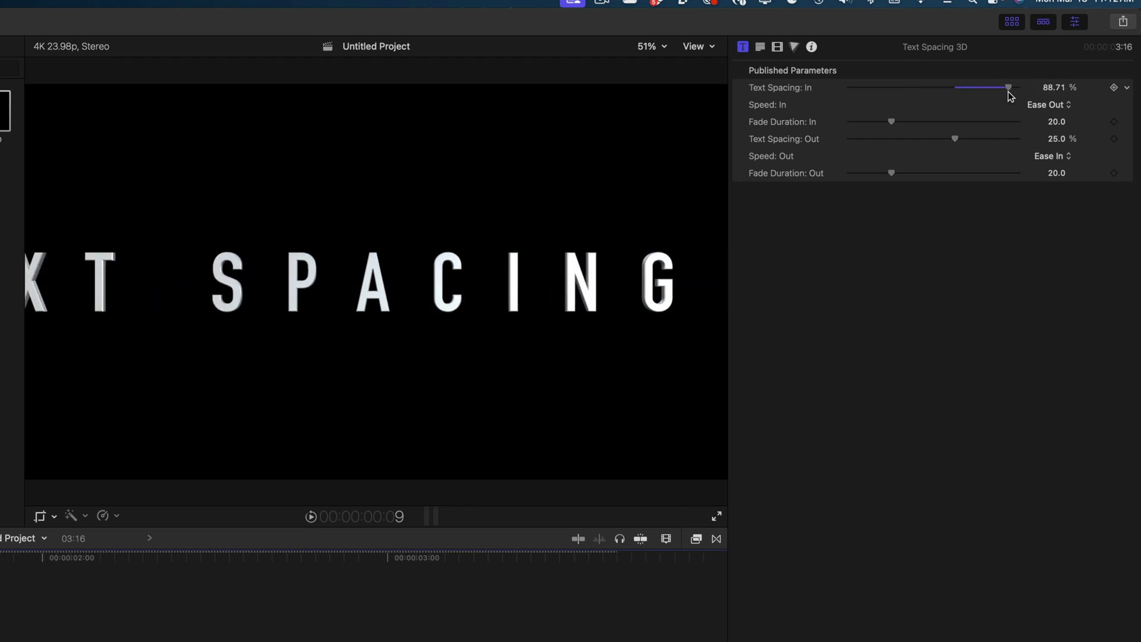
pyautogui.click(1046, 103)
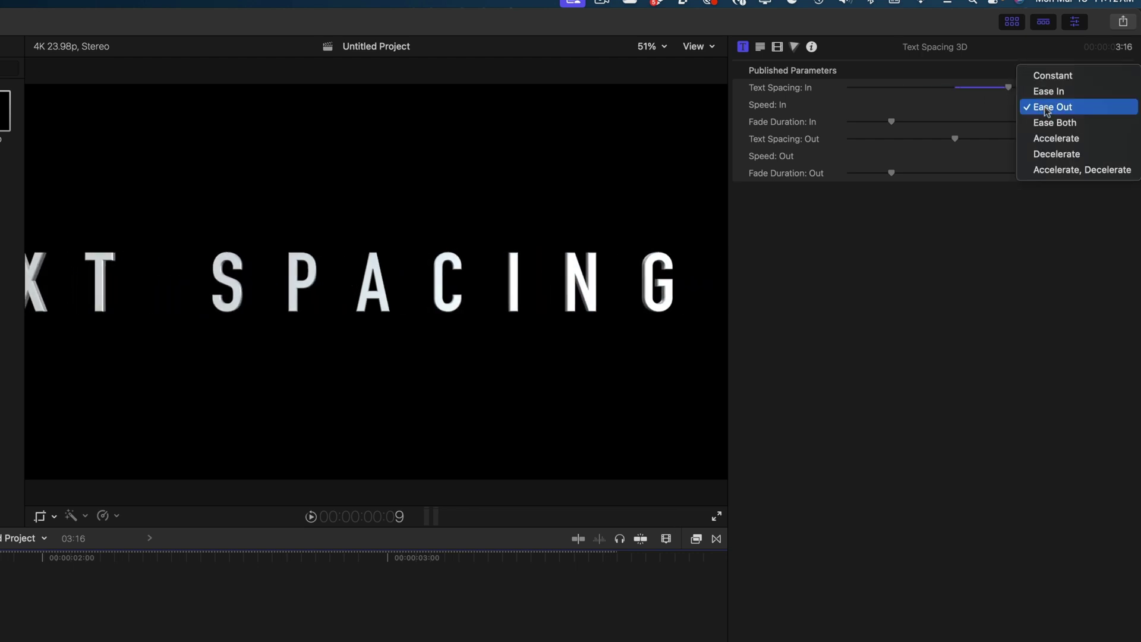
pyautogui.click(1056, 138)
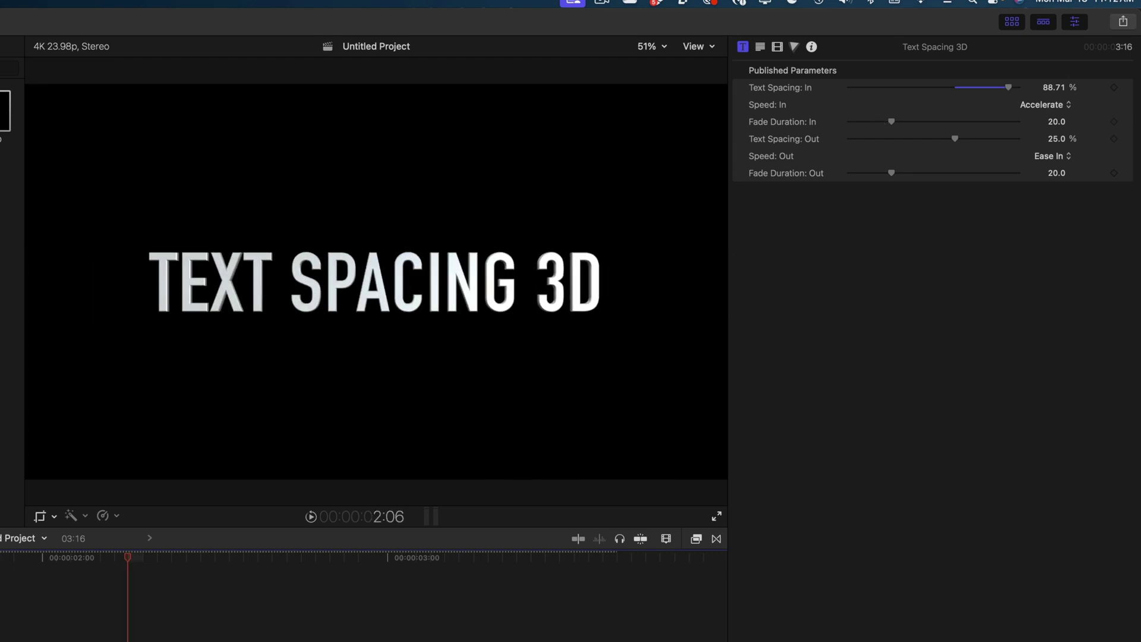
pyautogui.press('Home')
# Lengthen Fade Duration: In to 65.42 and play the title from the beginning
pyautogui.moveTo(891, 122); pyautogui.dragTo(988, 122)
pyautogui.press('Home')
pyautogui.press('space')
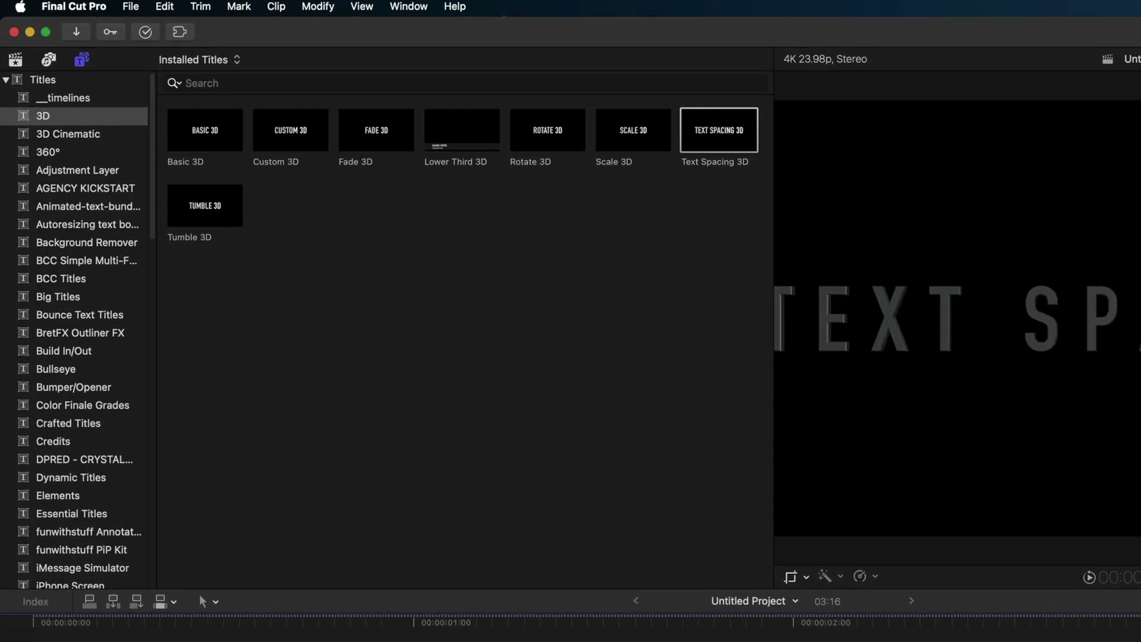
# Open a copy of the Text Spacing 3D title in Motion from the Titles browser
pyautogui.rightClick(770, 142)
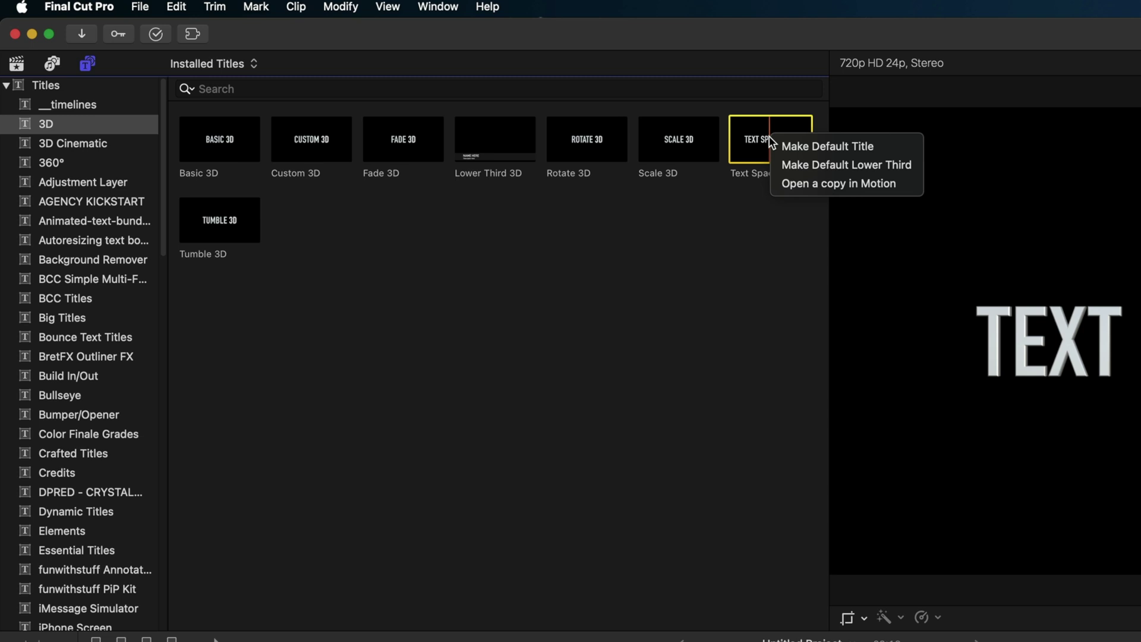
pyautogui.click(801, 184)
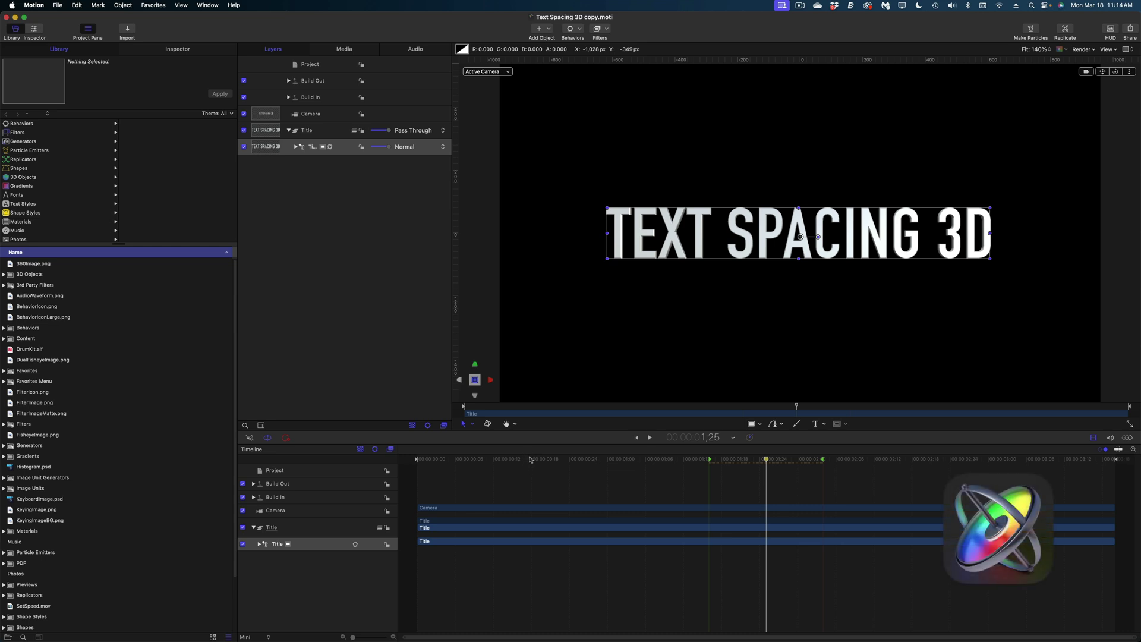
pyautogui.moveTo(530, 458); pyautogui.dragTo(608, 459)
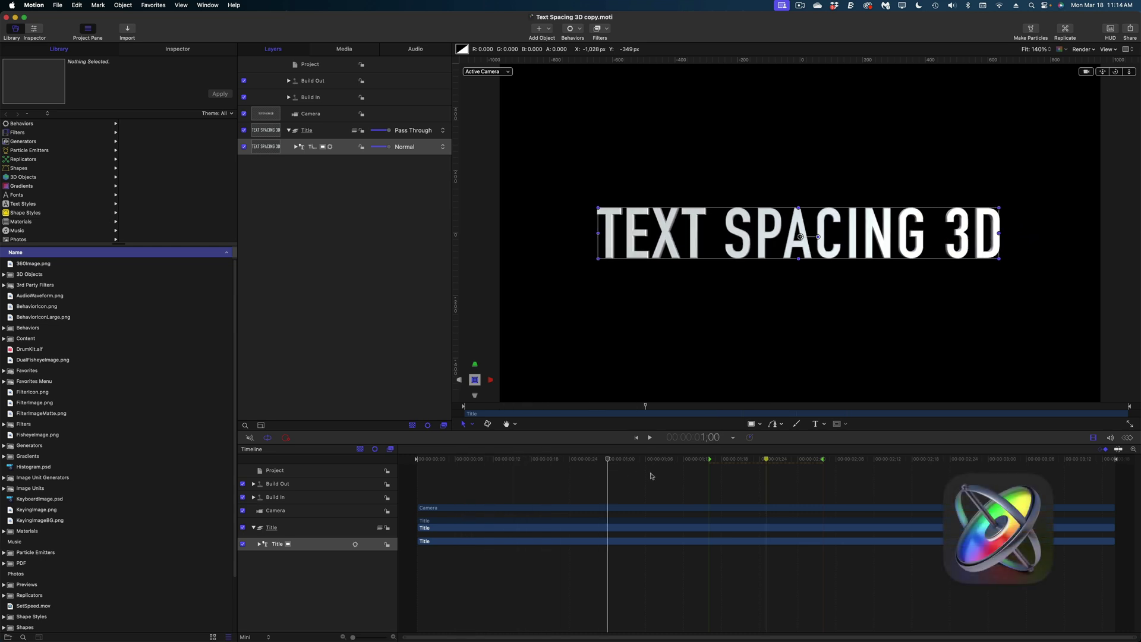
pyautogui.click(672, 461)
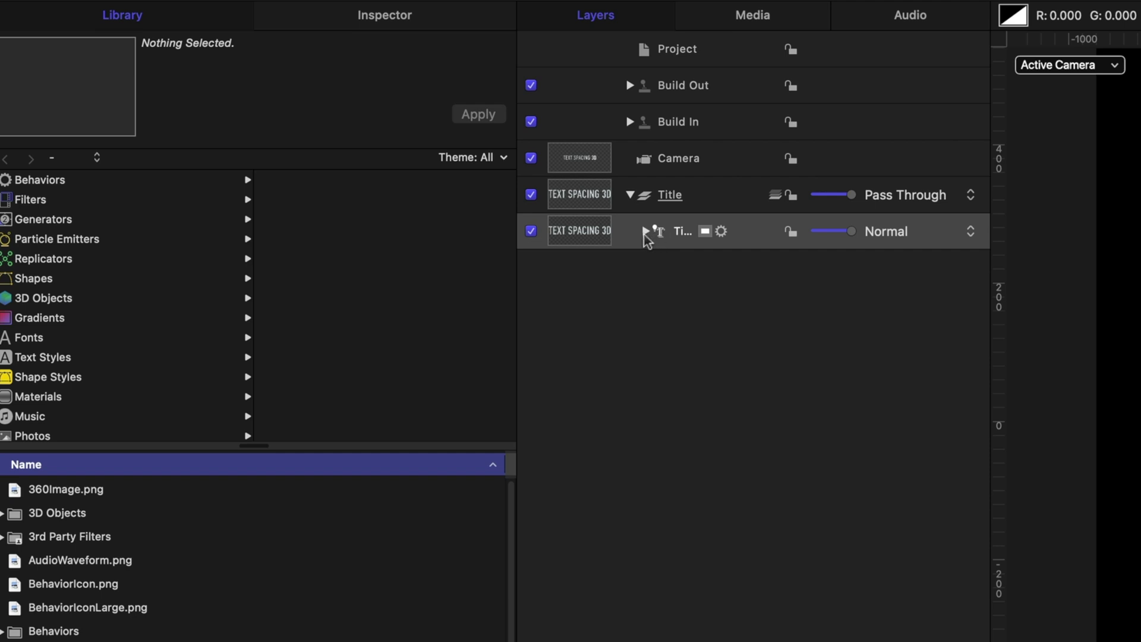
pyautogui.click(644, 232)
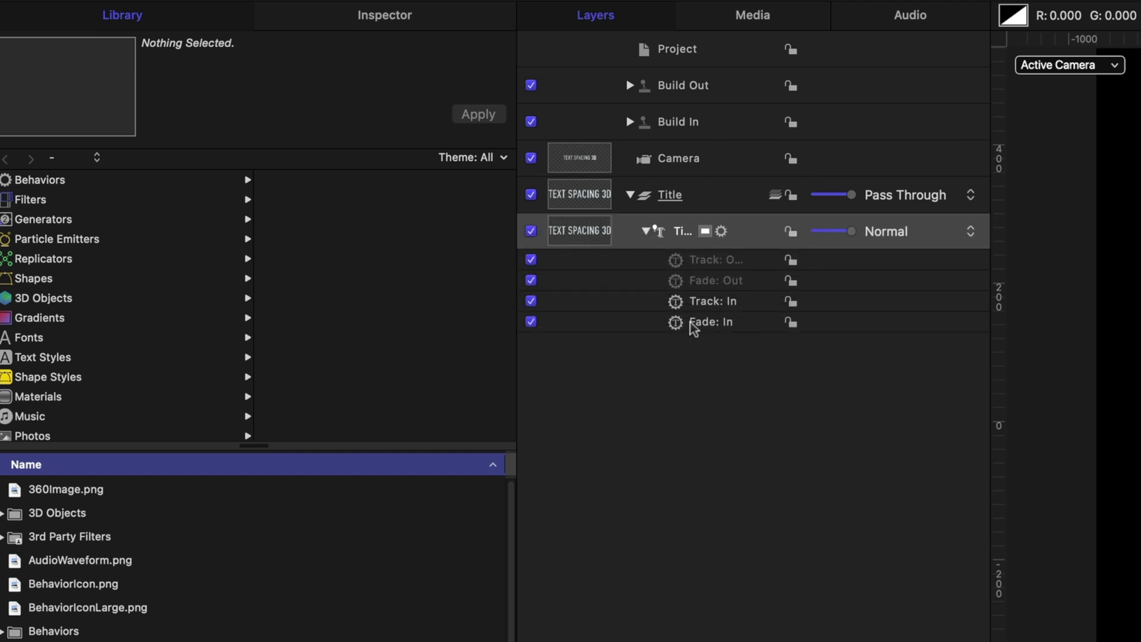
# Select the text layer's Fade: In behavior and show its parameters in the Inspector
pyautogui.click(698, 324)
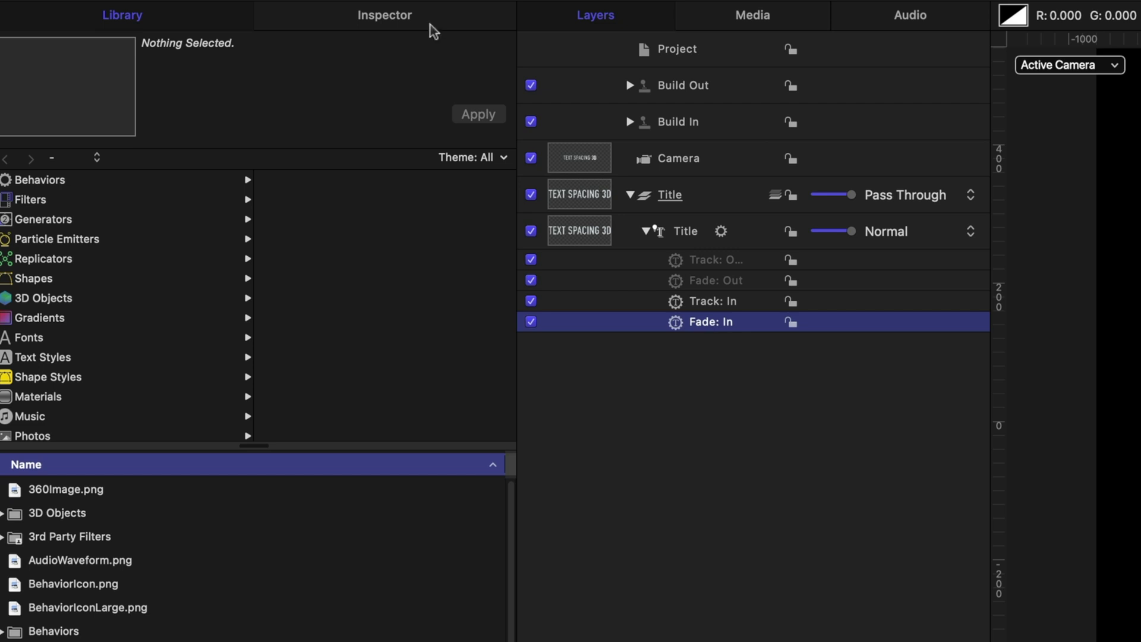
pyautogui.click(385, 17)
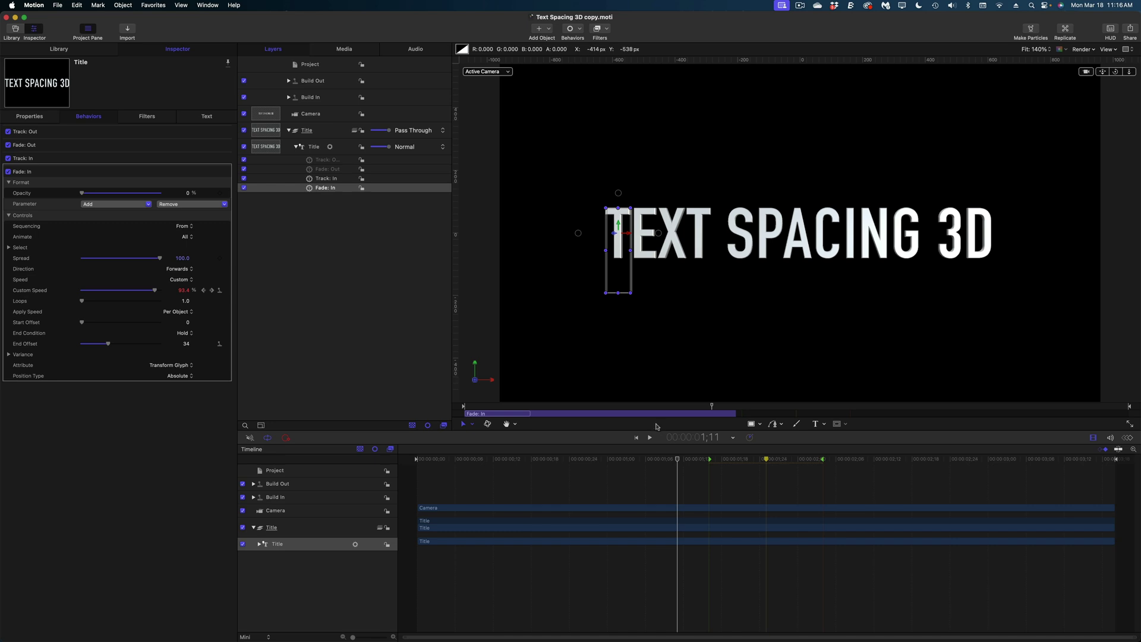
# Publish the Animate control and keep the fade's Direction at Forwards
pyautogui.moveTo(665, 463); pyautogui.dragTo(514, 473)
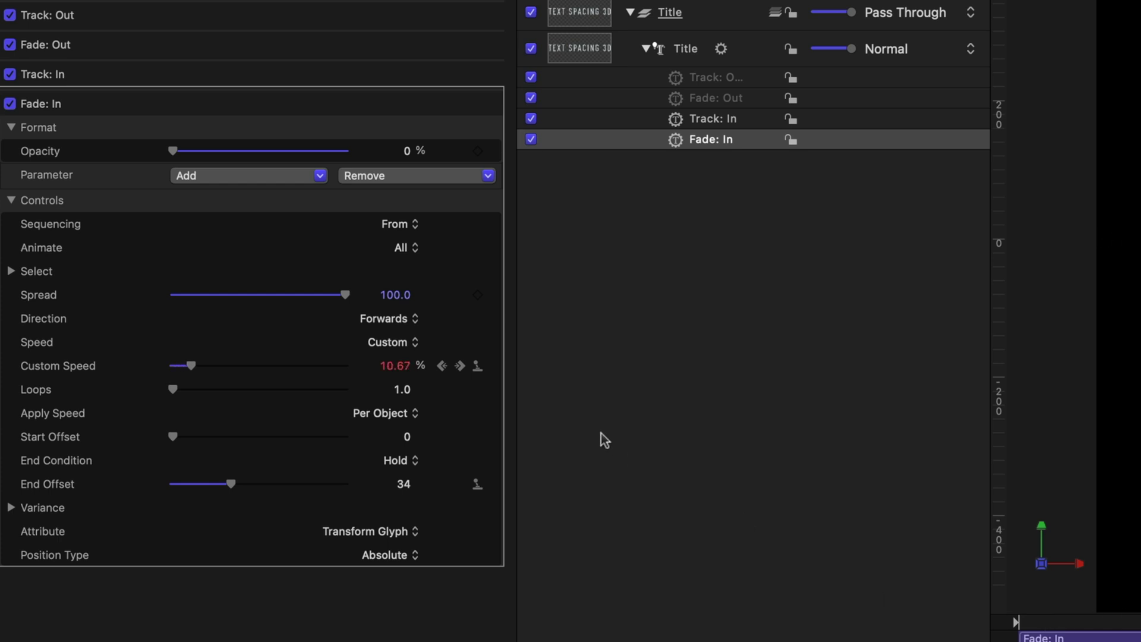
pyautogui.click(495, 251)
pyautogui.click(372, 320)
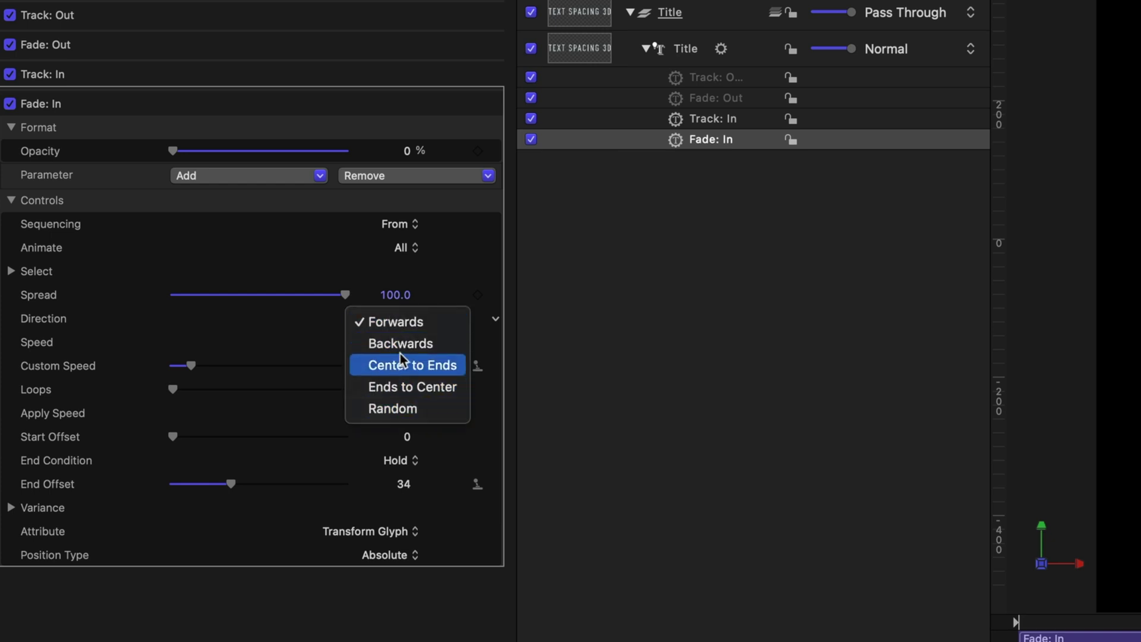
pyautogui.click(404, 329)
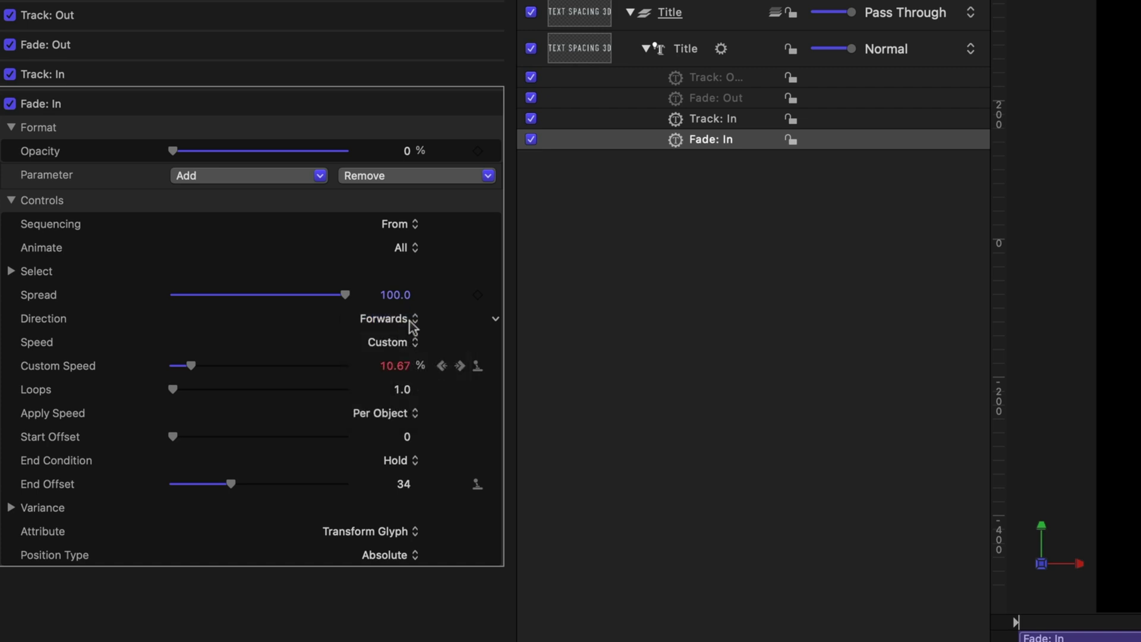
# Publish the Direction and Spread controls and save the title template
pyautogui.click(497, 321)
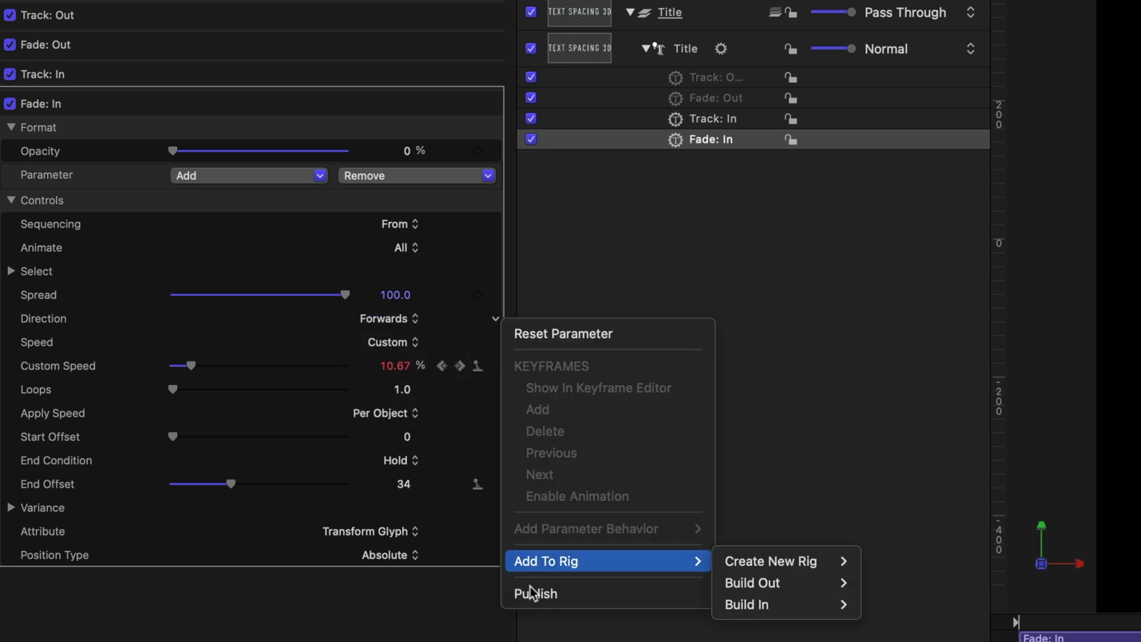
pyautogui.click(406, 350)
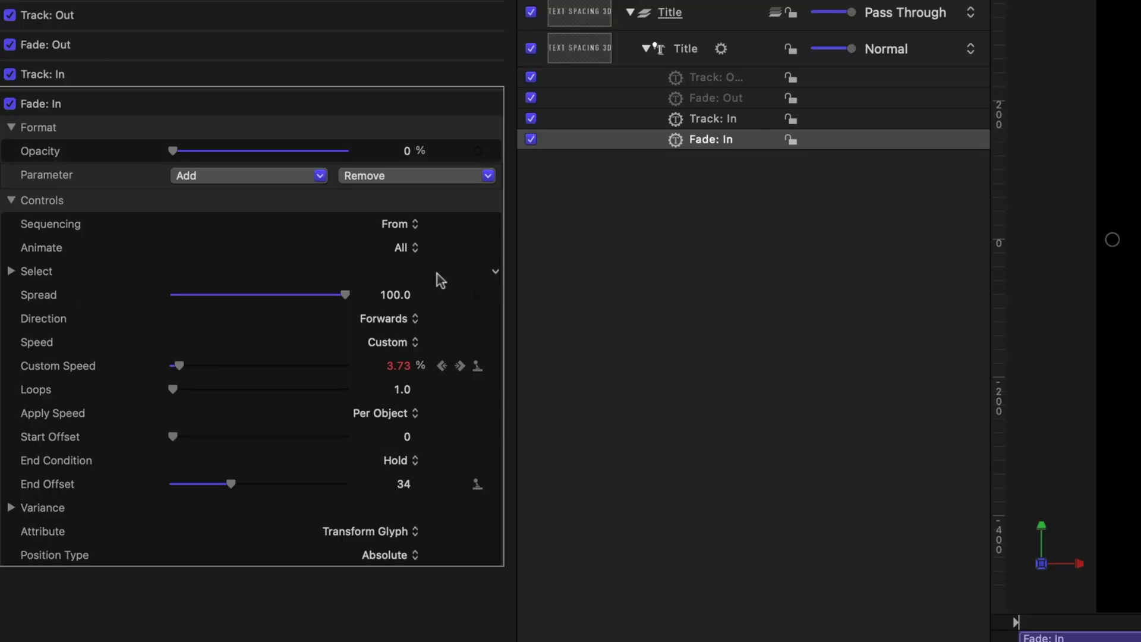
pyautogui.click(495, 295)
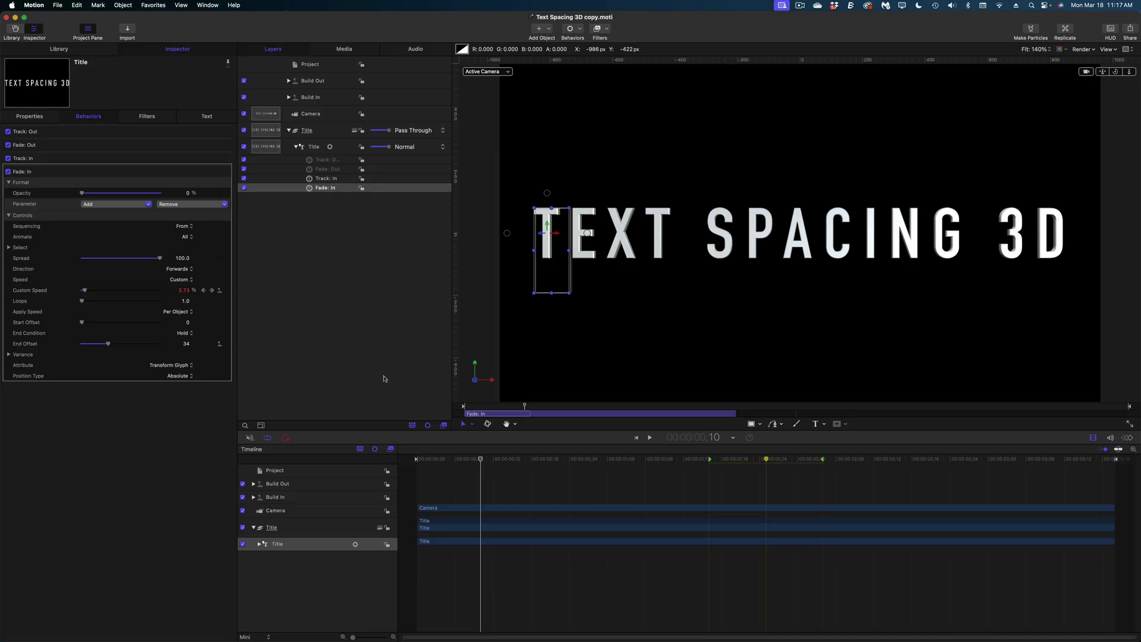
pyautogui.press('super+s')
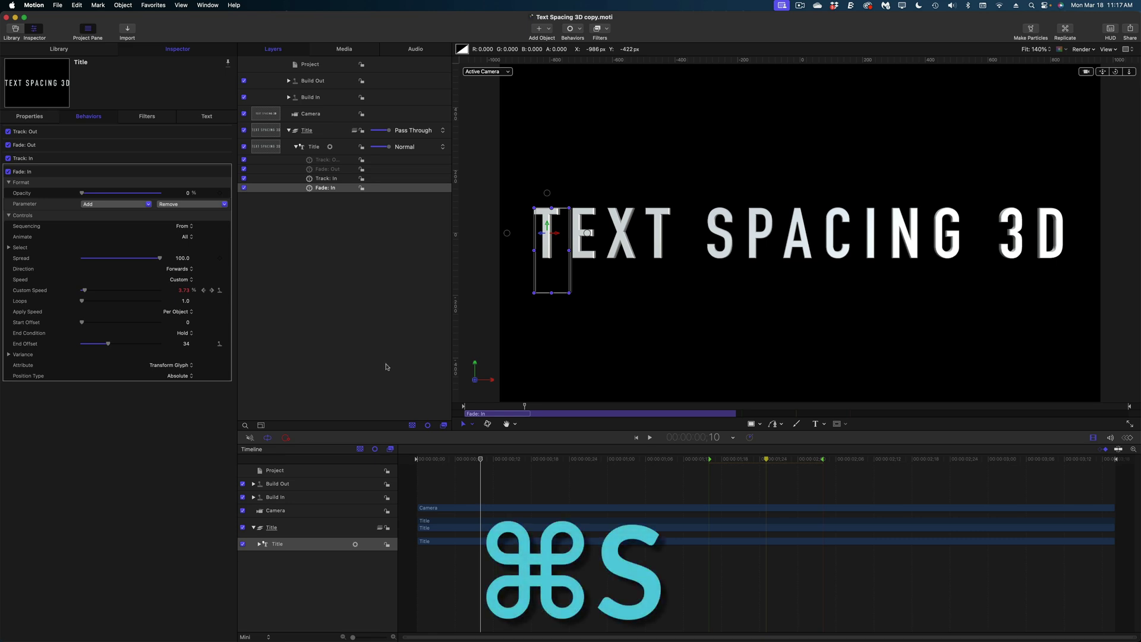
# Switch to Final Cut Pro to find the saved Text Spacing 3D copy in 3D titles
pyautogui.press('super+Tab')
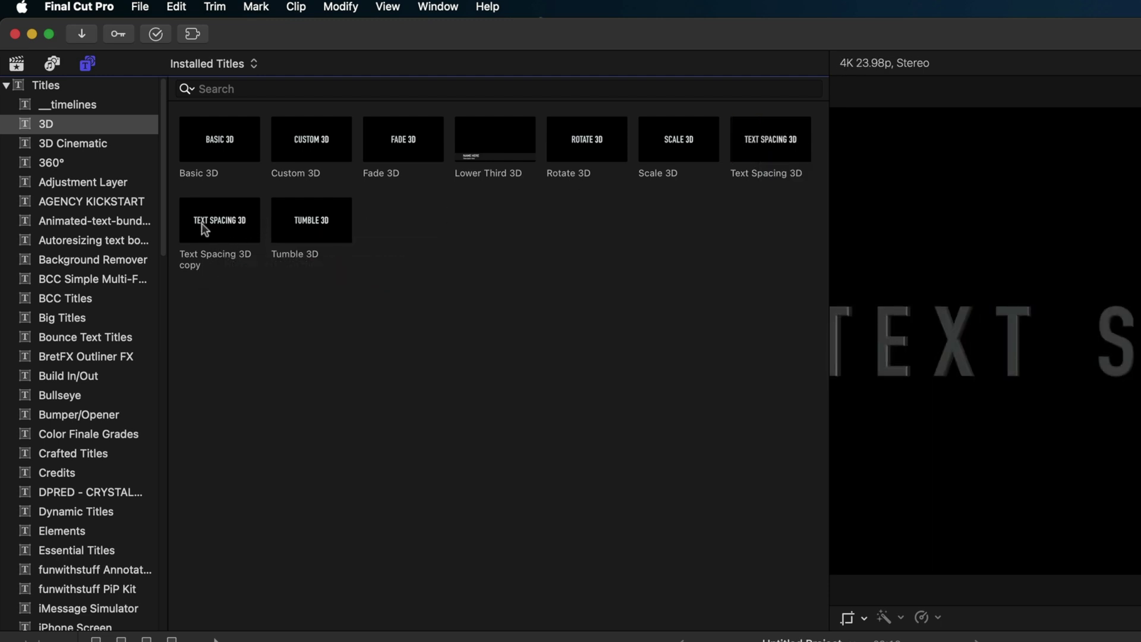
# Add the Text Spacing 3D copy after the original, compare both clips, and select the copy
pyautogui.press('q')
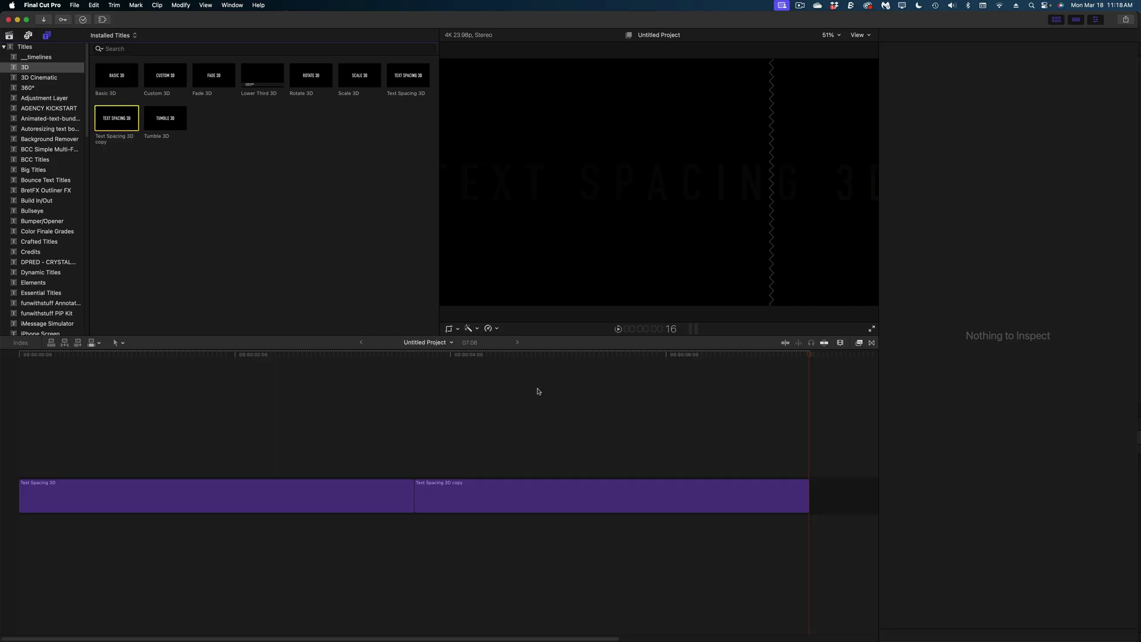
pyautogui.click(537, 357)
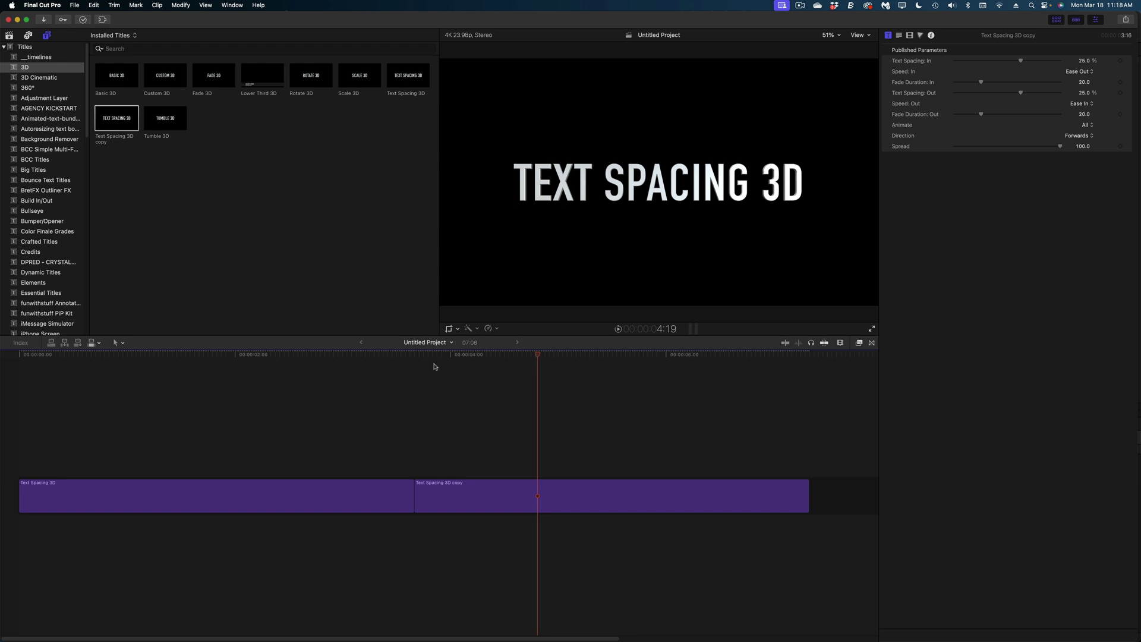
pyautogui.click(349, 356)
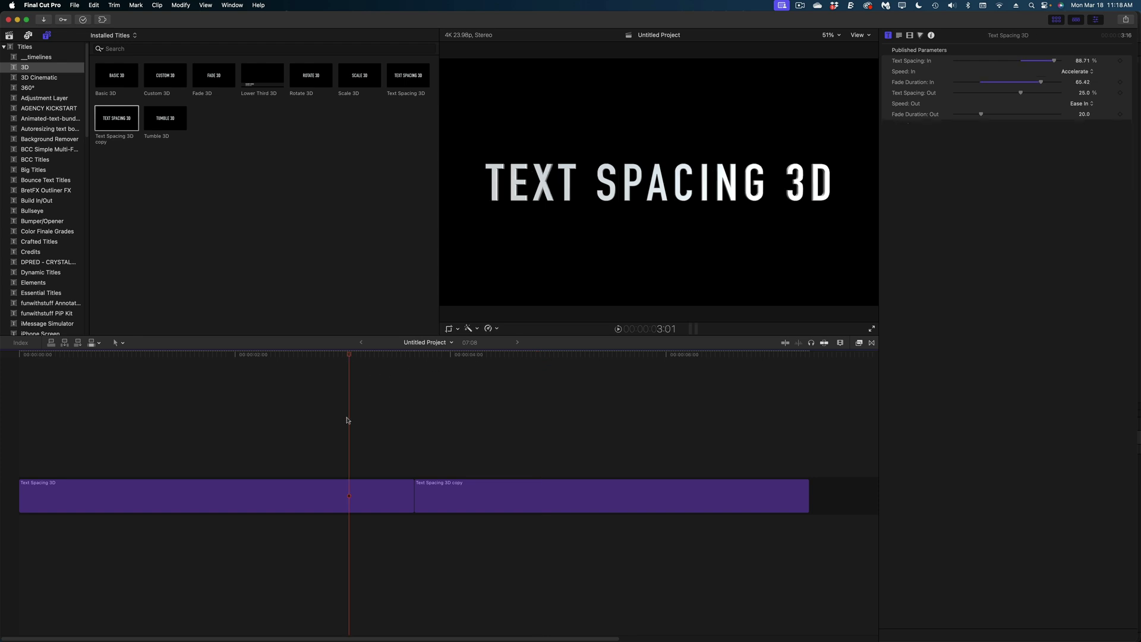
pyautogui.click(321, 490)
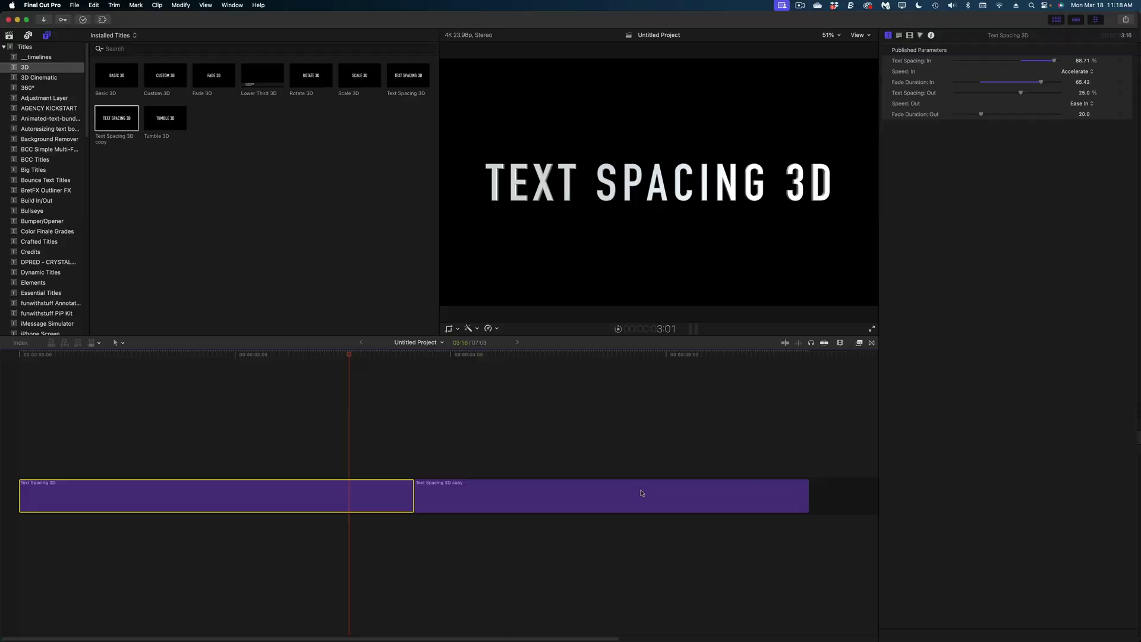
pyautogui.click(640, 492)
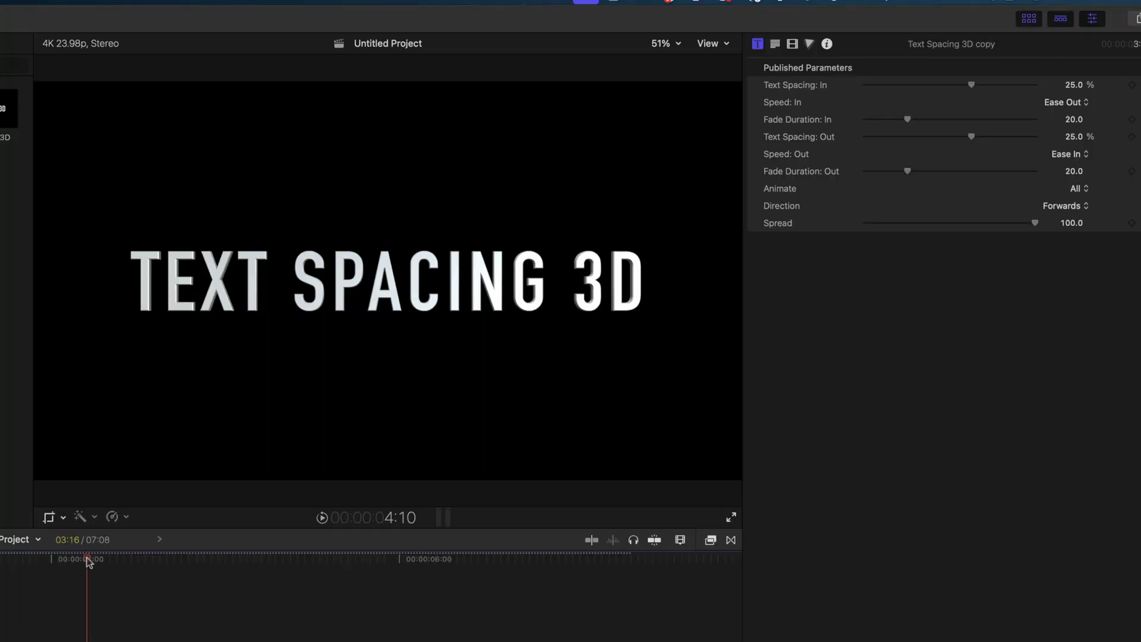
# Set the copy's Fade Duration: In to 43.26 and preview the animation
pyautogui.moveTo(88, 562); pyautogui.dragTo(118, 586)
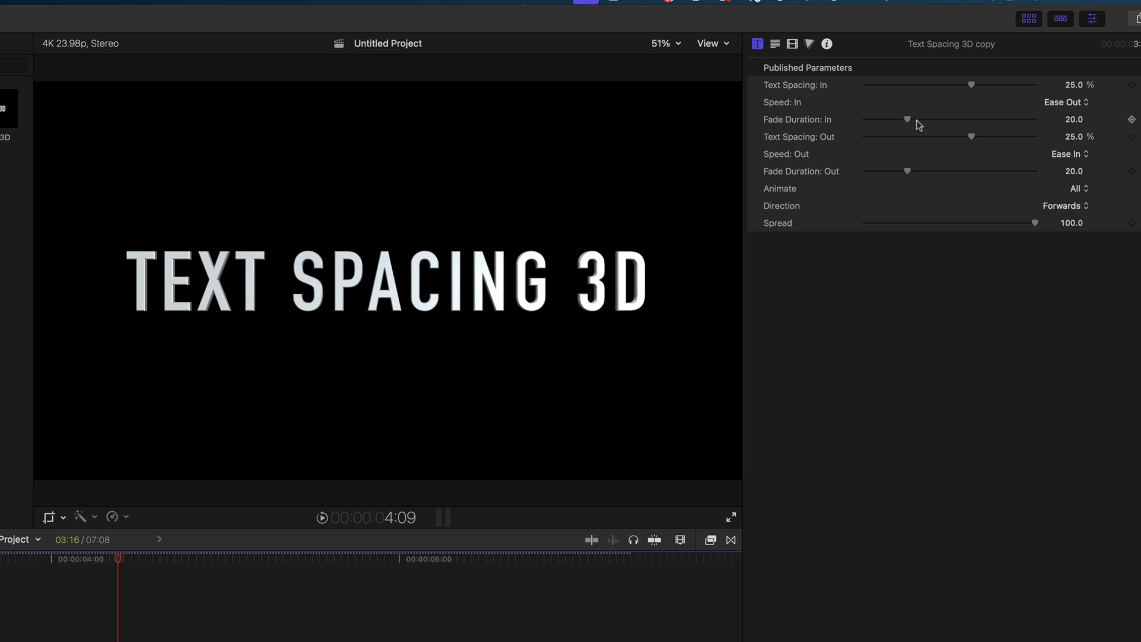
pyautogui.moveTo(908, 119); pyautogui.dragTo(920, 120)
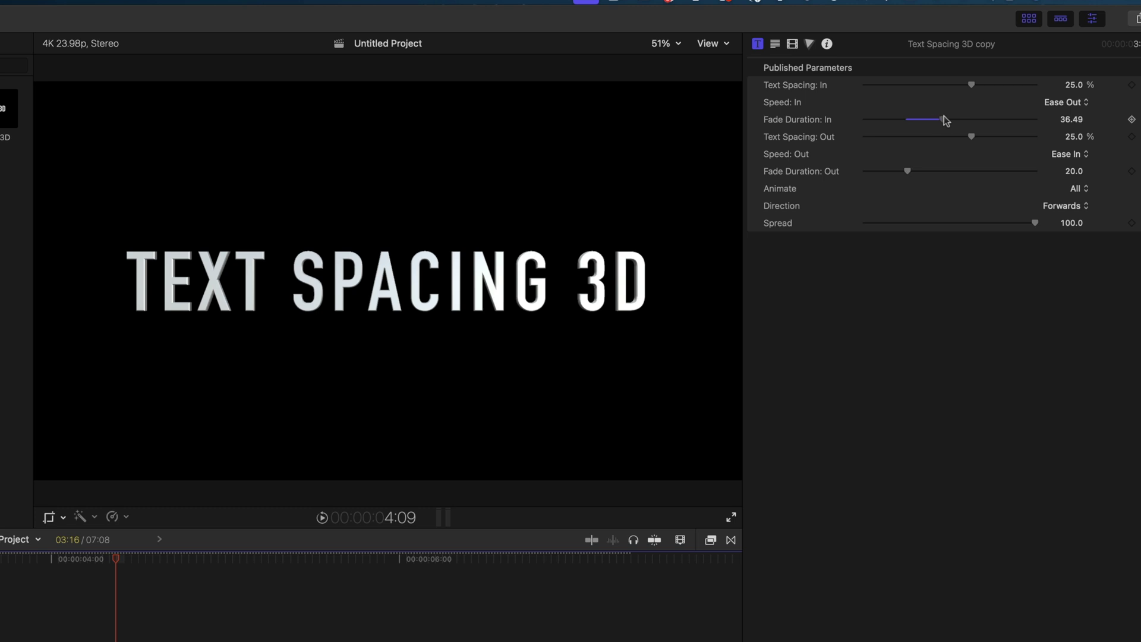
pyautogui.moveTo(955, 120); pyautogui.dragTo(957, 119)
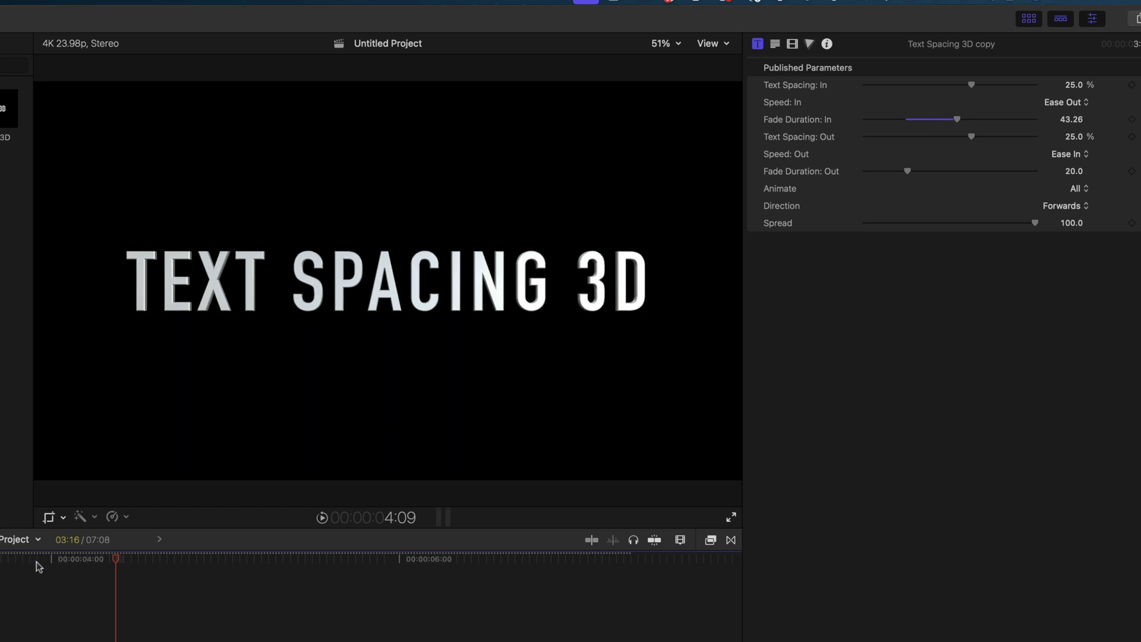
pyautogui.moveTo(40, 561); pyautogui.dragTo(189, 559)
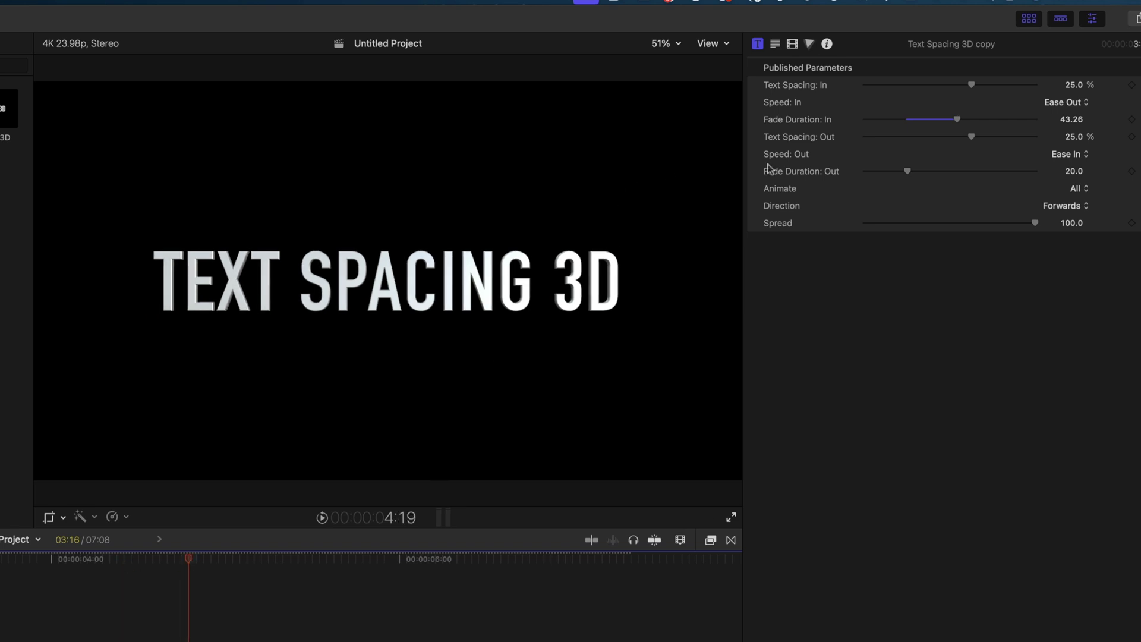
# Set Animate to Character and Direction to Center to Ends
pyautogui.click(1079, 188)
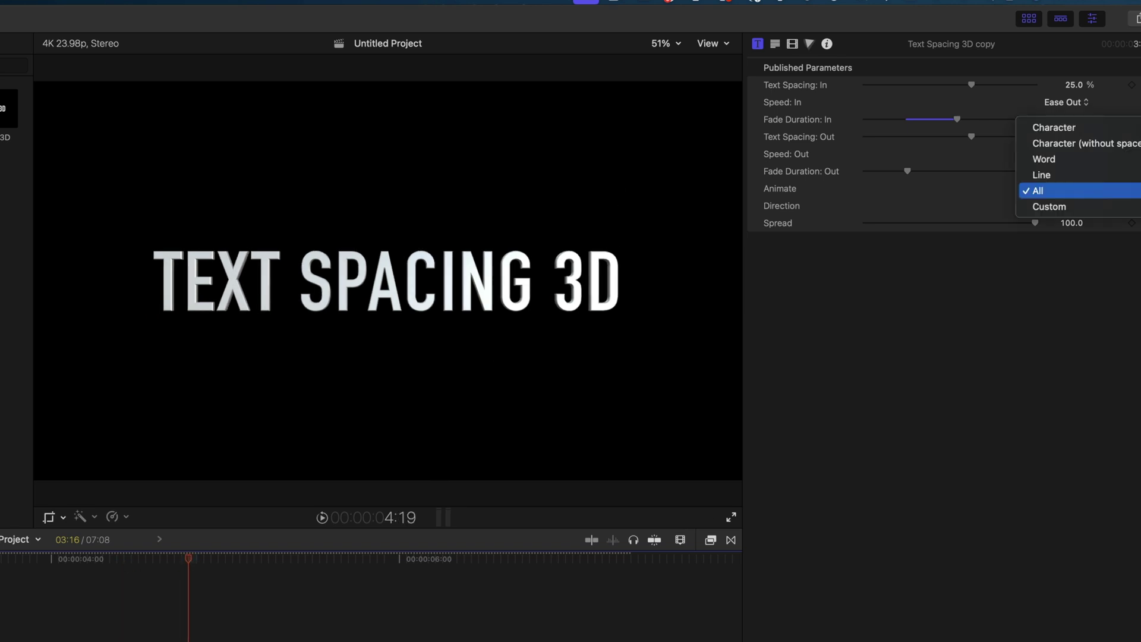
pyautogui.click(1079, 128)
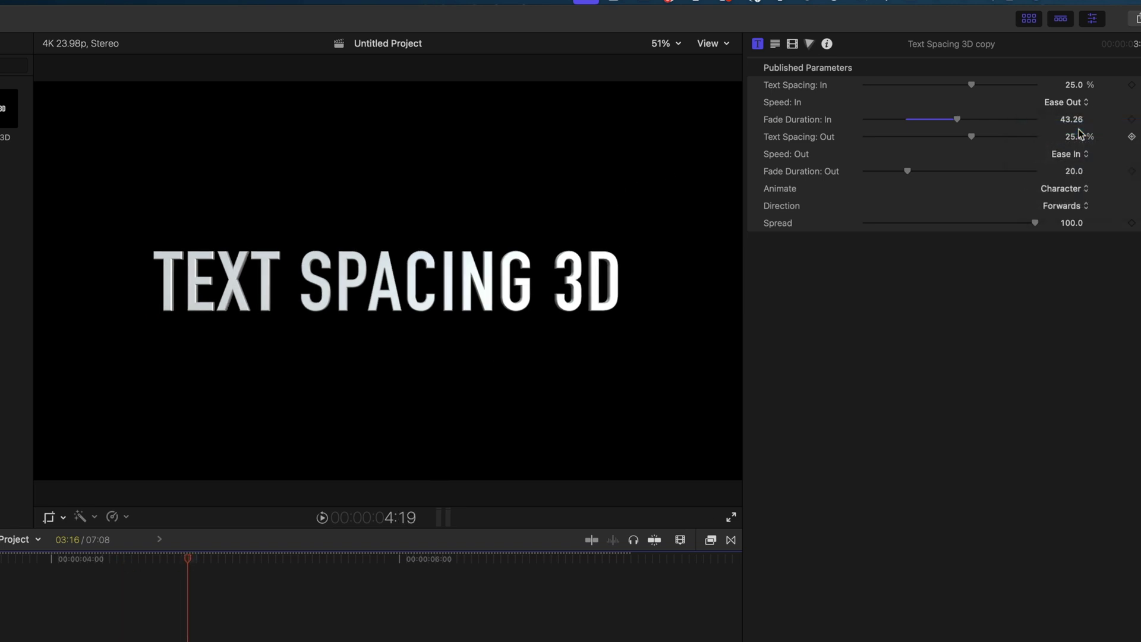
pyautogui.click(1064, 208)
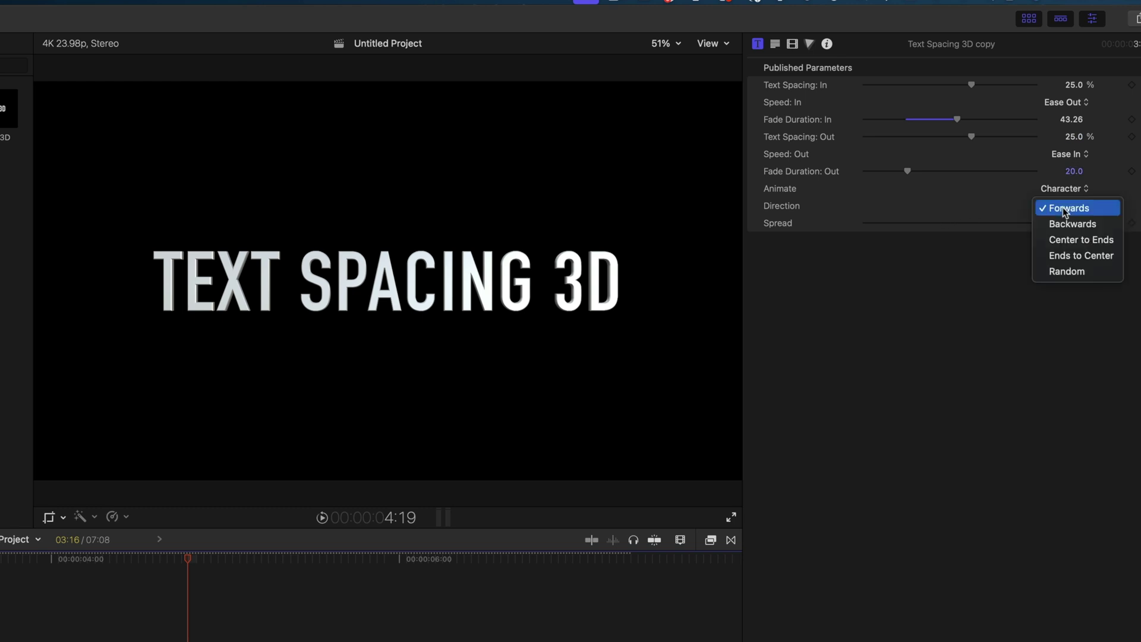
pyautogui.click(1071, 241)
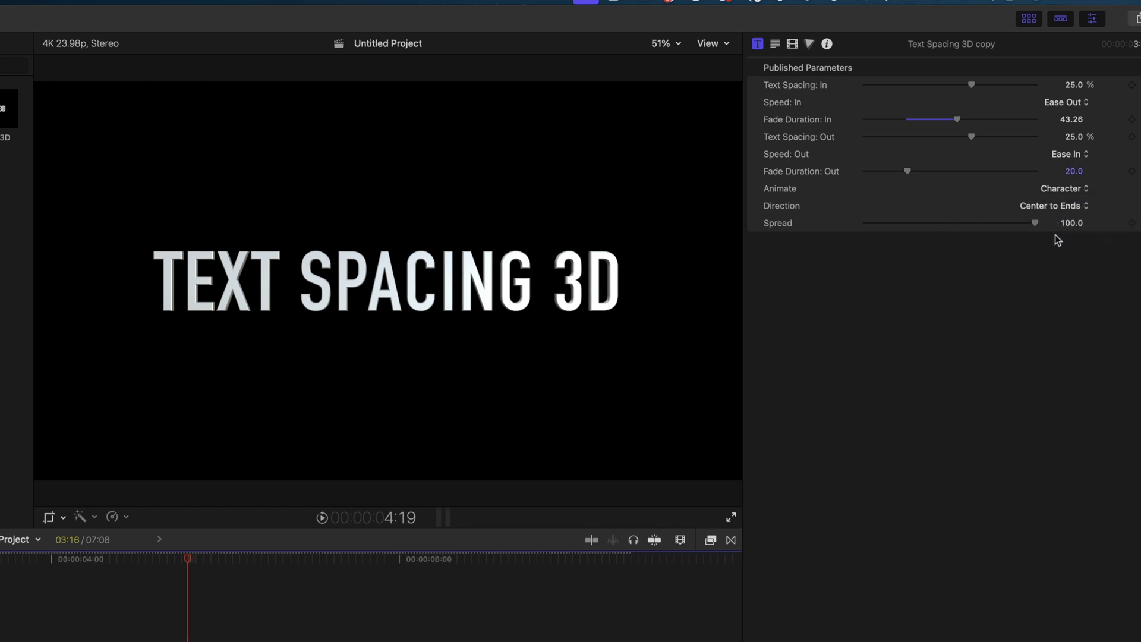